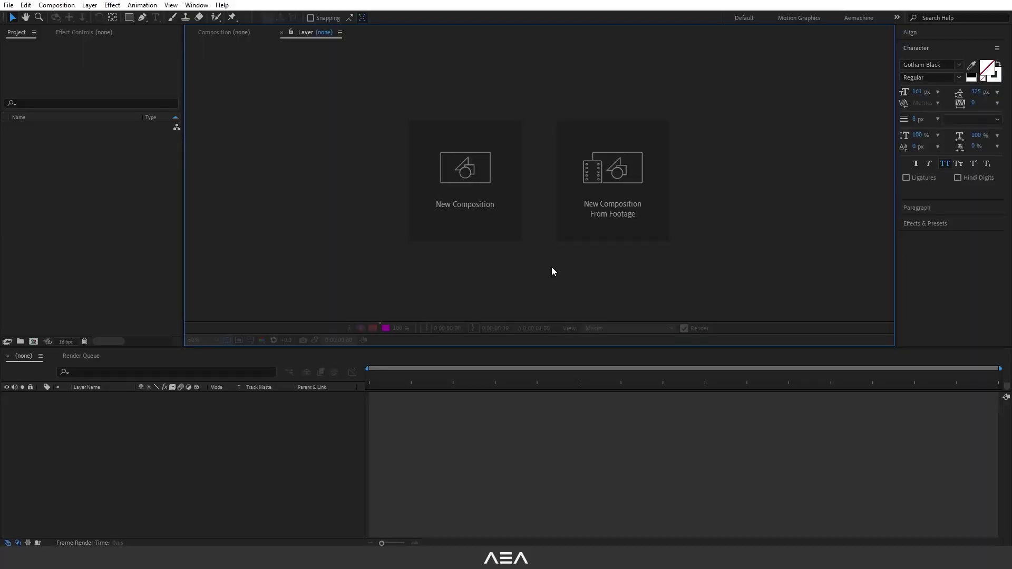
# Import Hot air balloon.mp4 and build a 'Hot air balloon' composition from it.
pyautogui.hotkey('alt', 'Tab')
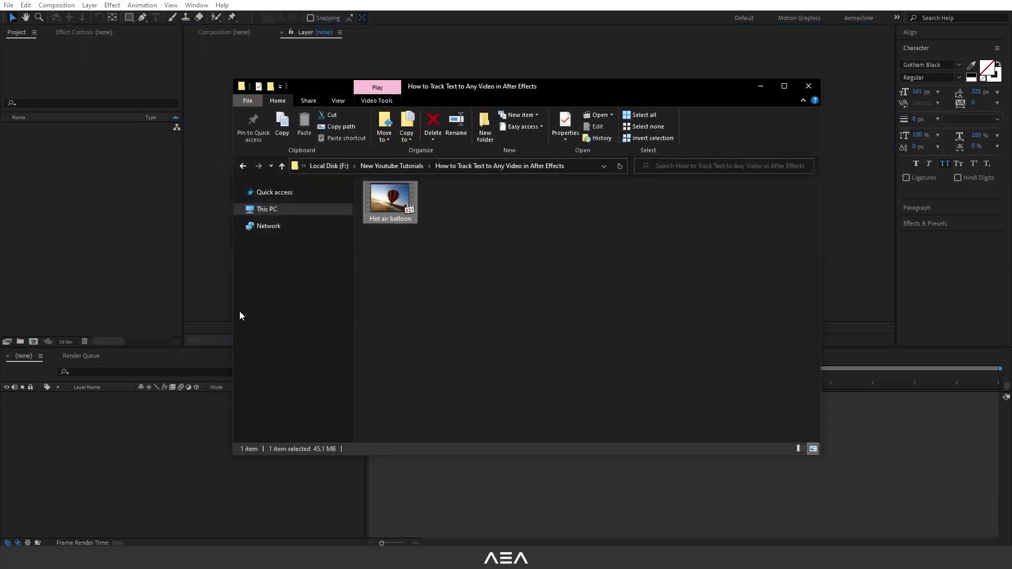
pyautogui.moveTo(387, 216); pyautogui.dragTo(95, 196)
pyautogui.moveTo(58, 130); pyautogui.dragTo(36, 342)
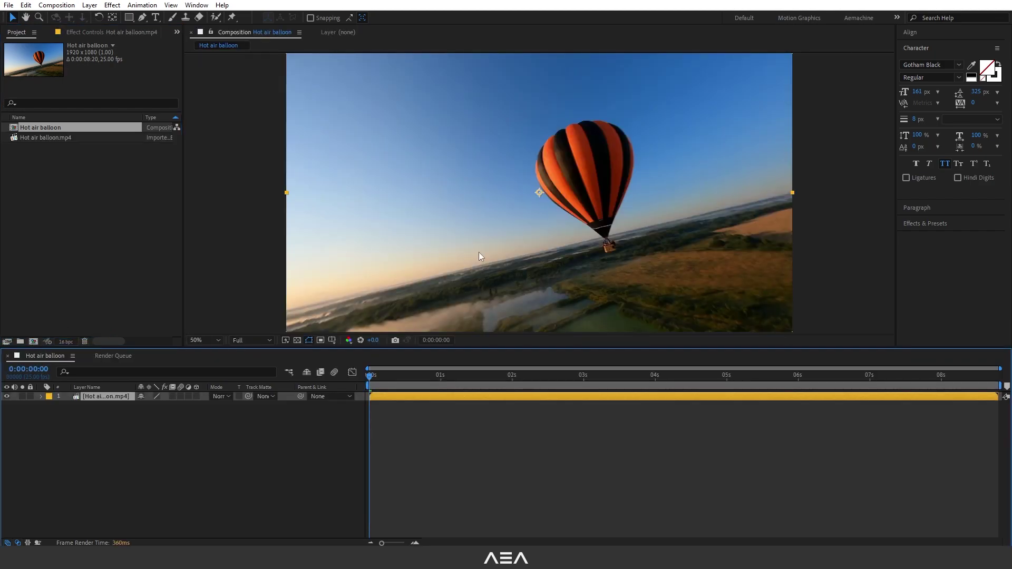
# Add a null object layer above the footage and rename it 'Text Tracker'.
pyautogui.rightClick(86, 462)
pyautogui.moveTo(132, 337)
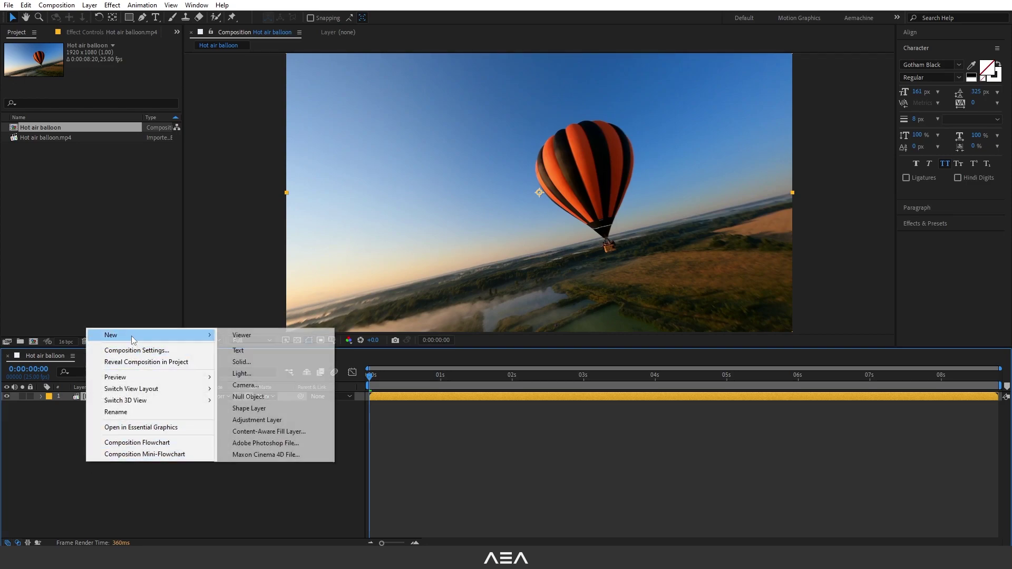
pyautogui.click(255, 397)
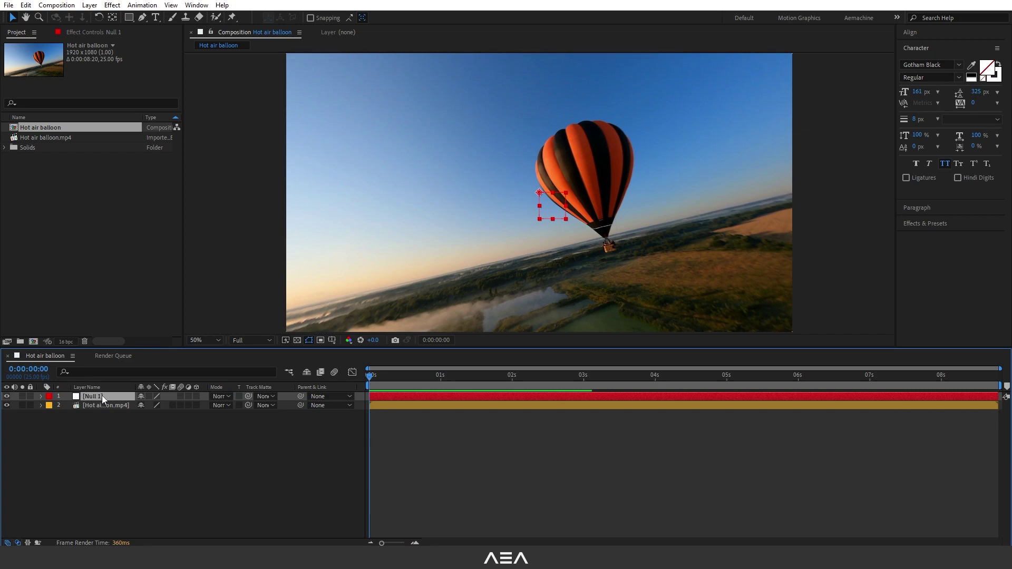
pyautogui.press('Return')
pyautogui.write('Text Tracker')
pyautogui.click(100, 419)
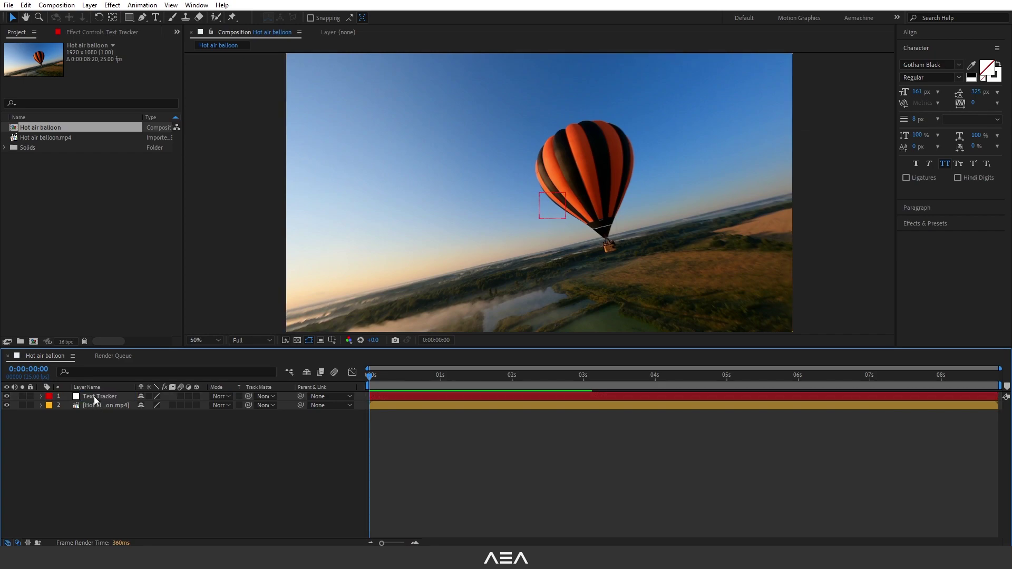
pyautogui.click(95, 397)
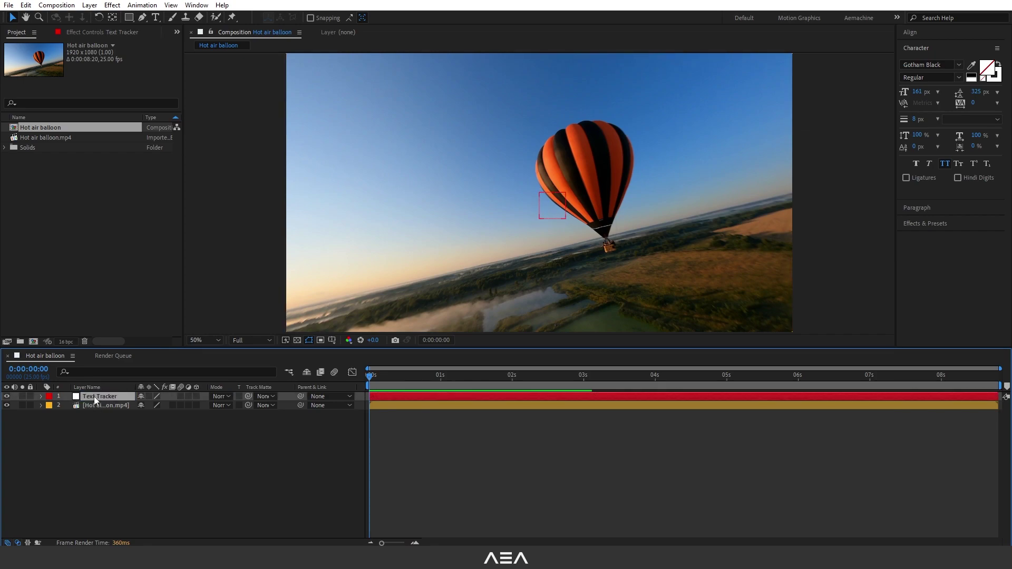
# Open the Tracker panel and start a motion track on the Hot air balloon.mp4 layer.
pyautogui.click(199, 6)
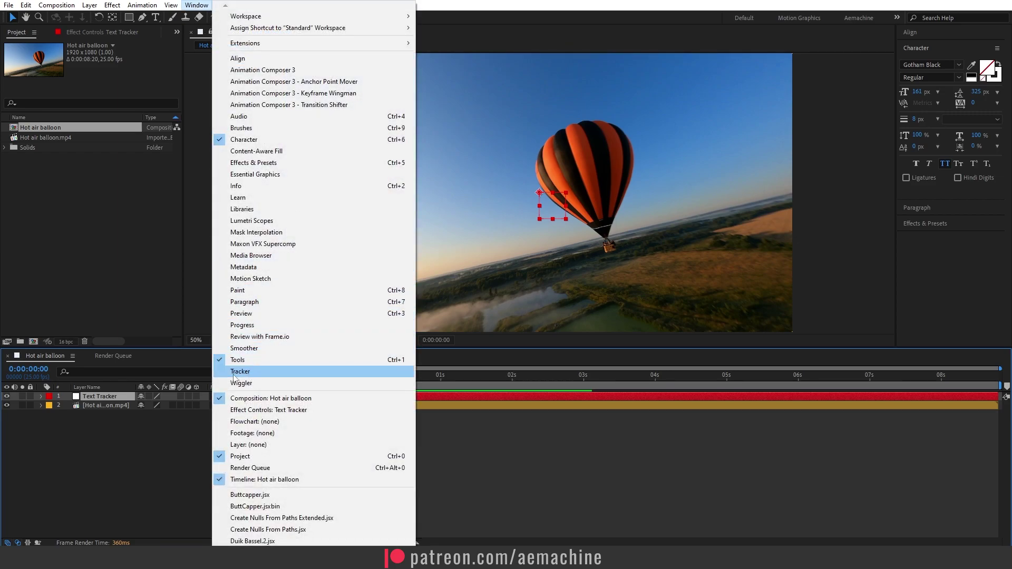
pyautogui.click(256, 374)
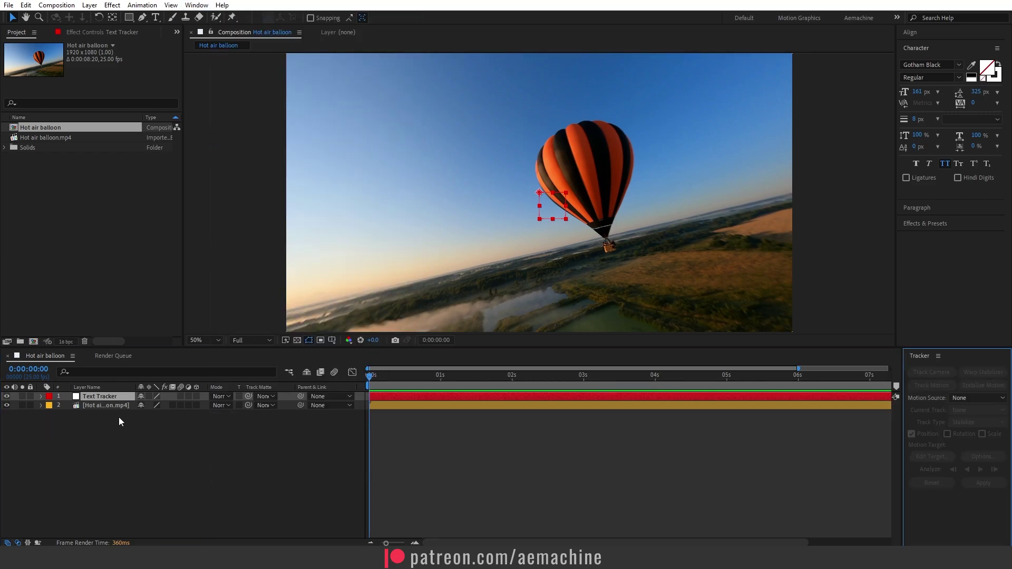
pyautogui.click(101, 405)
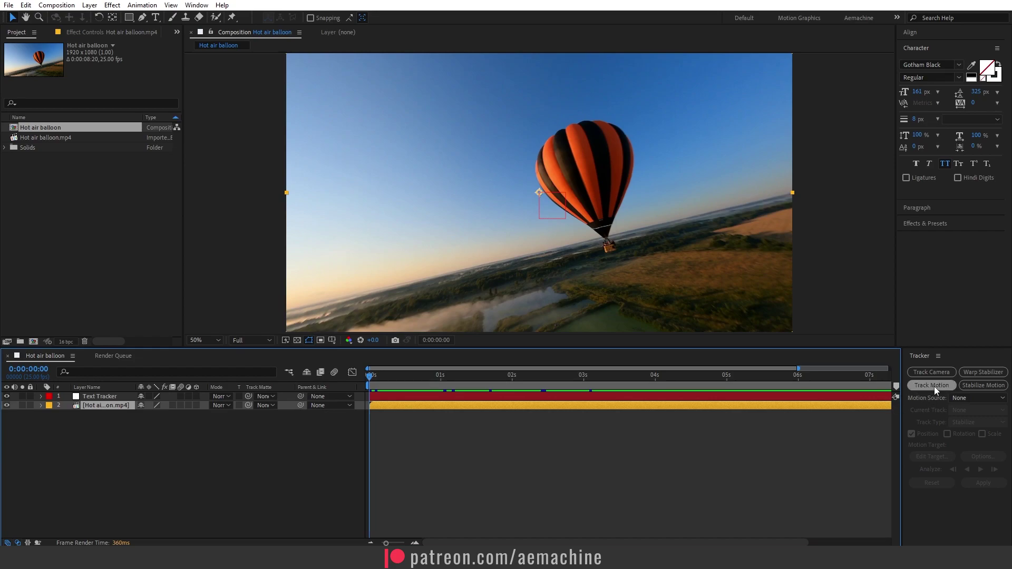
pyautogui.click(931, 385)
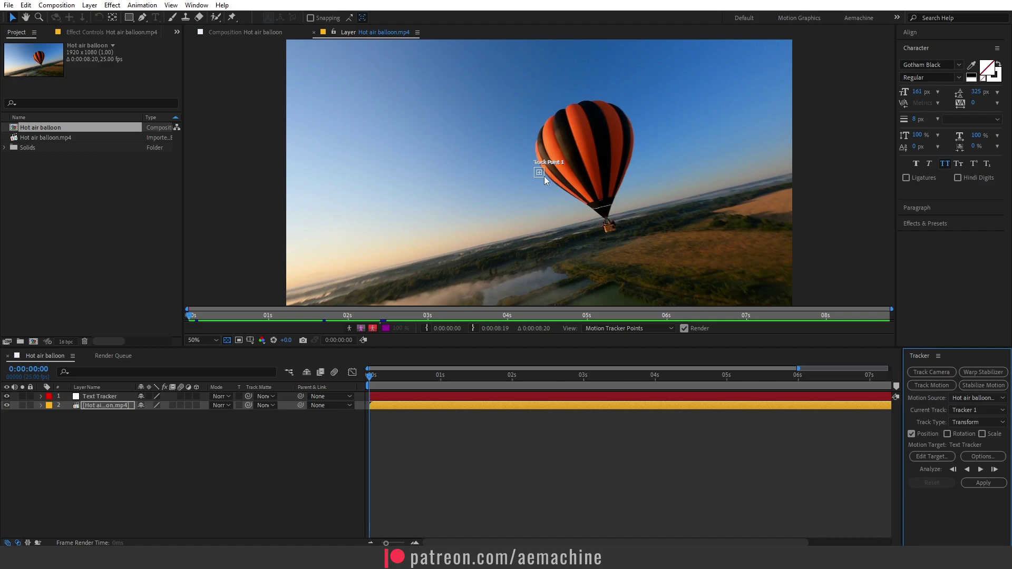
# Select Track Point 1 and enlarge its search region around the balloon basket.
pyautogui.click(543, 176)
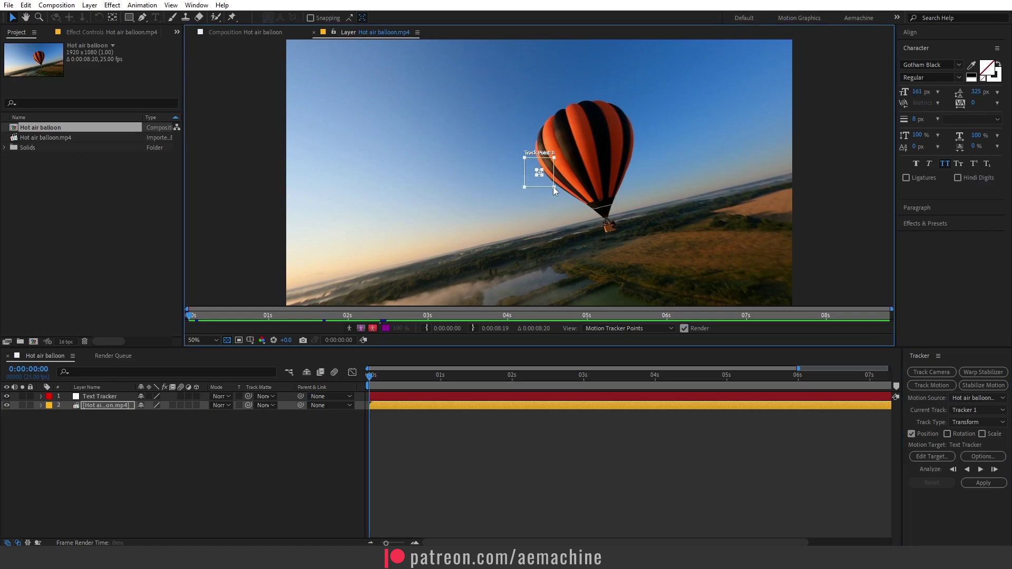
pyautogui.moveTo(552, 186); pyautogui.dragTo(609, 226)
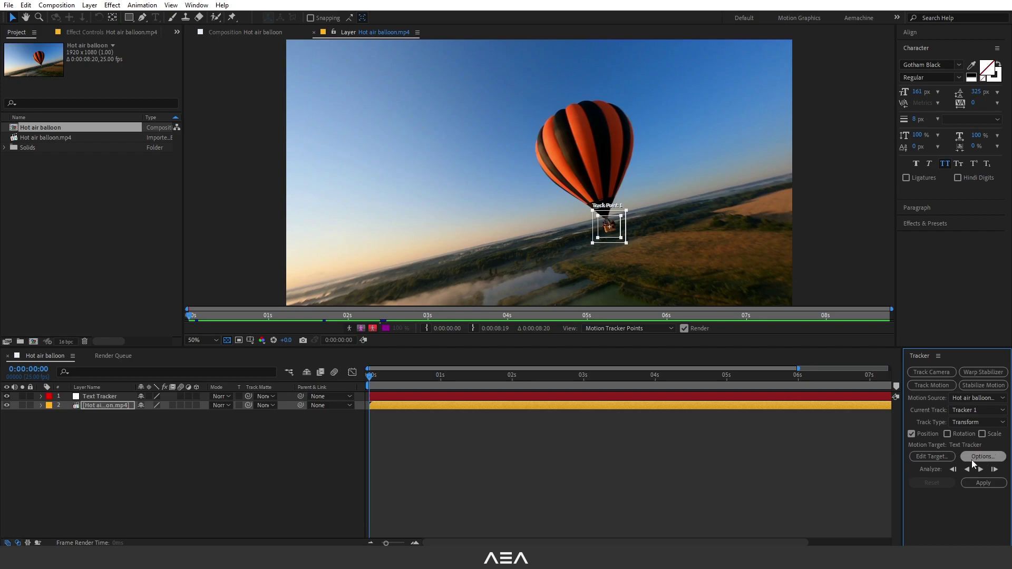
pyautogui.click(981, 457)
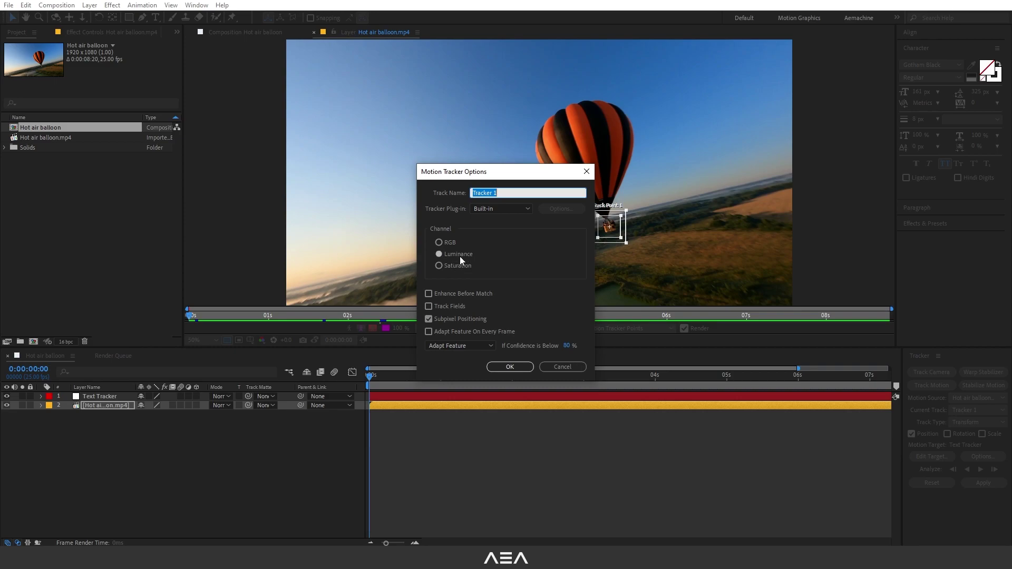
pyautogui.click(441, 348)
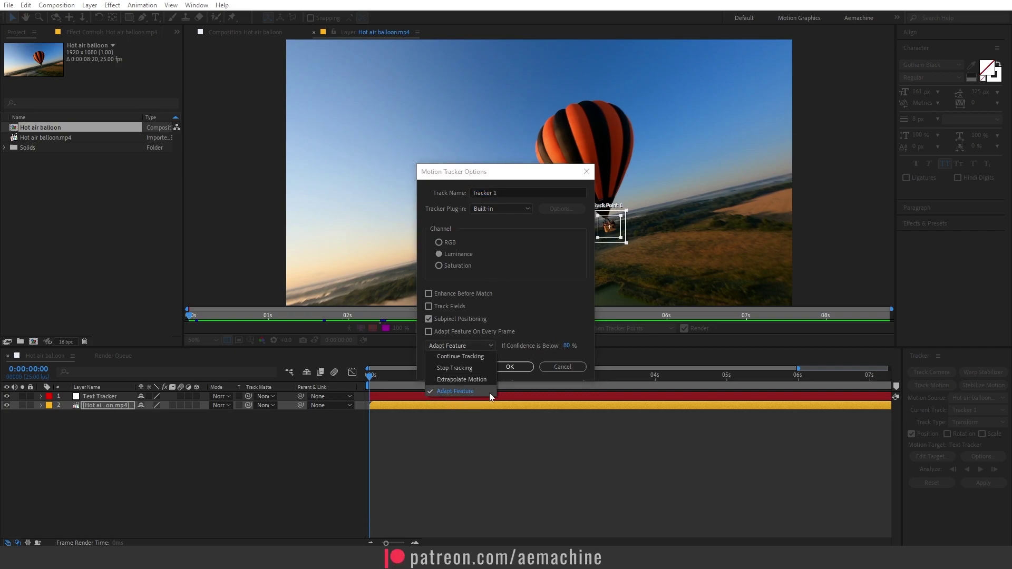
pyautogui.click(474, 393)
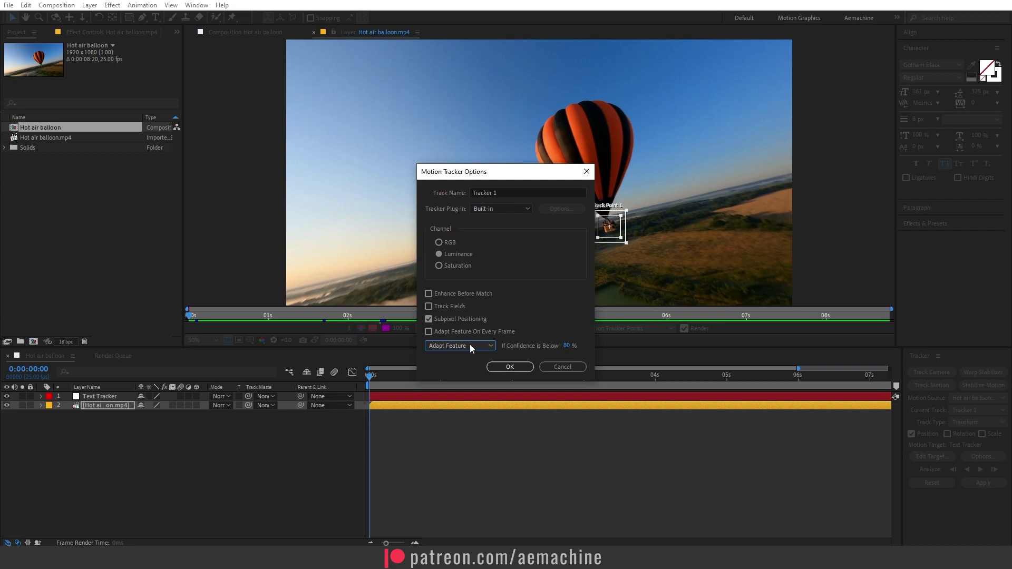
pyautogui.click(470, 350)
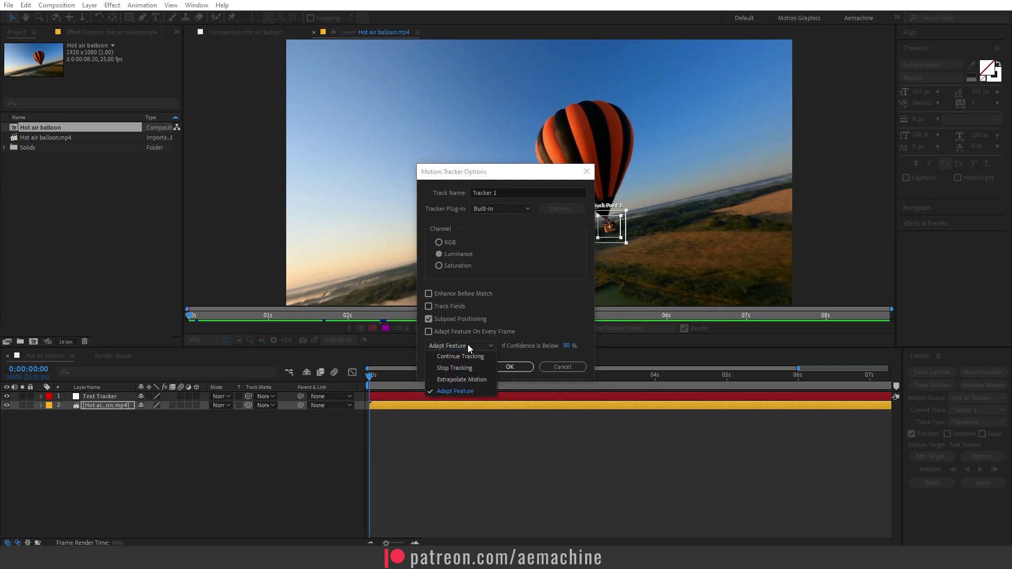
pyautogui.click(458, 396)
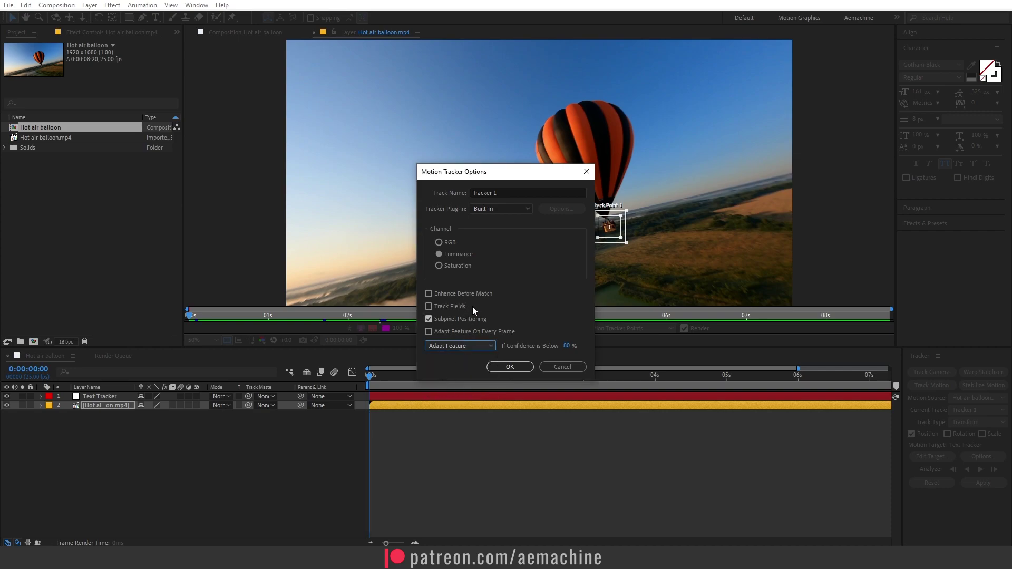
pyautogui.click(509, 366)
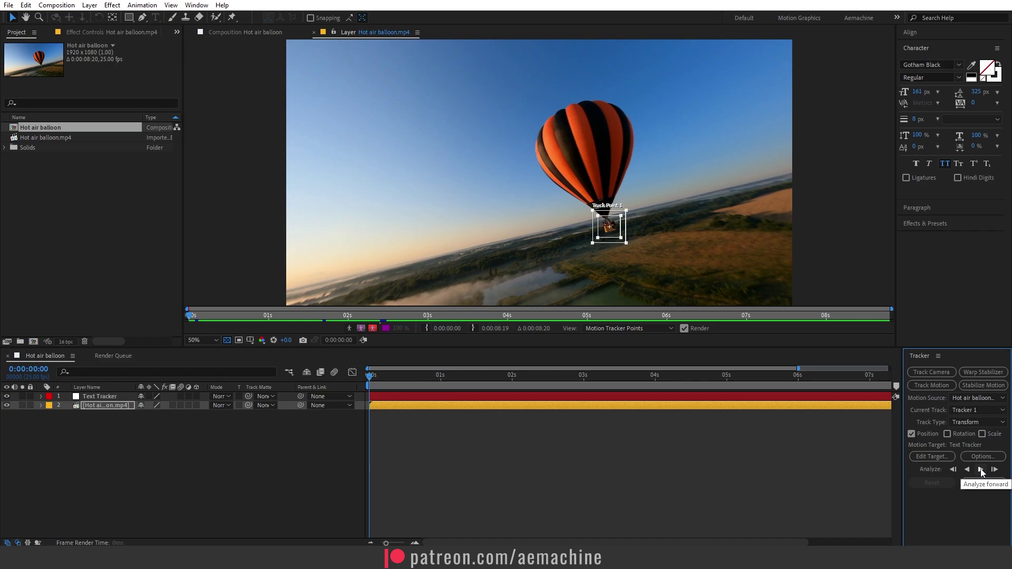
# Analyze Track Point 1 forward and stop the analysis around 0:00:01:17.
pyautogui.click(981, 470)
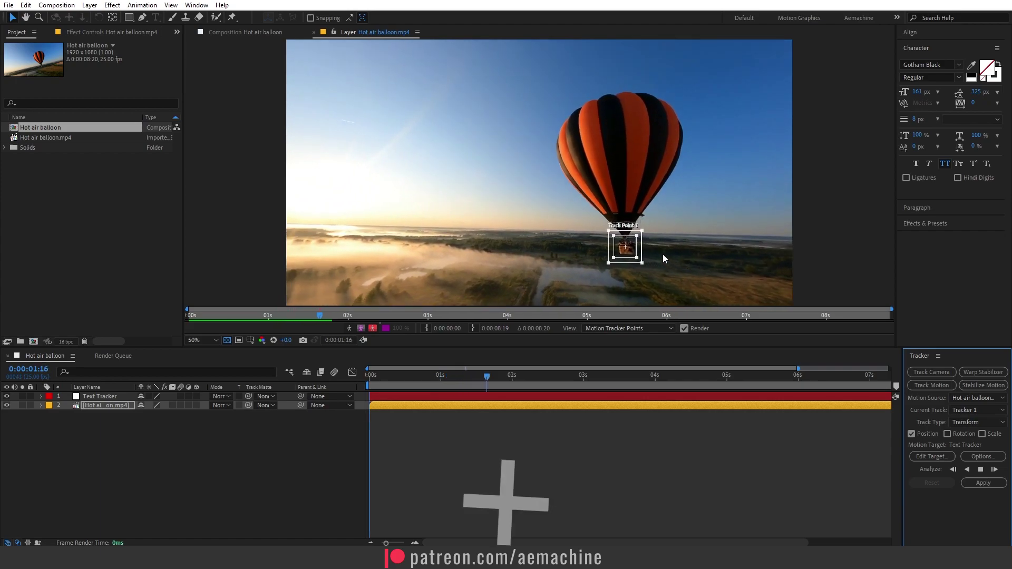
pyautogui.click(108, 405)
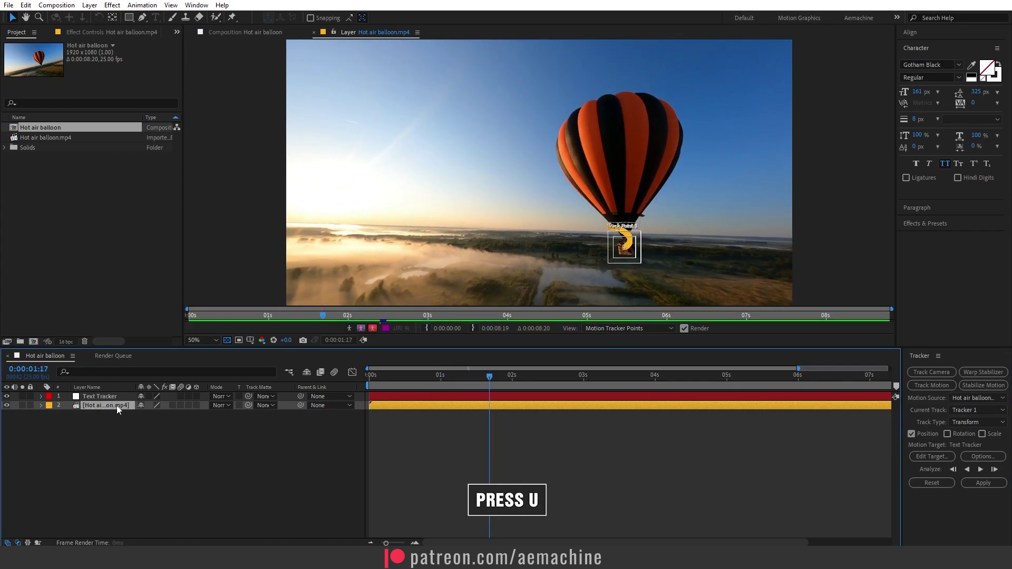
# Reveal the footage's track keyframes and nudge Track Point 1 slightly left on the basket.
pyautogui.press('u')
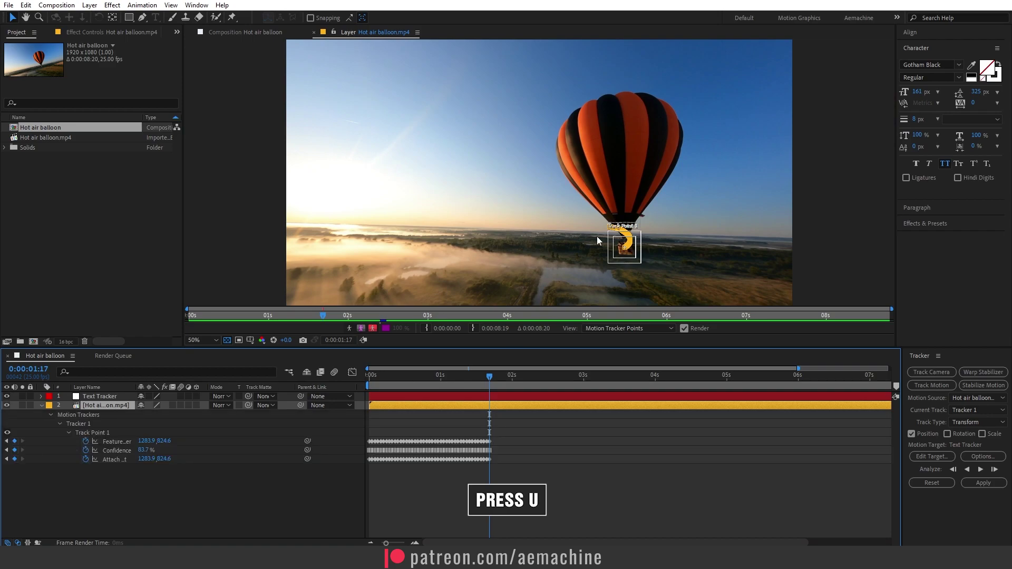
pyautogui.scroll(3, 598, 241)
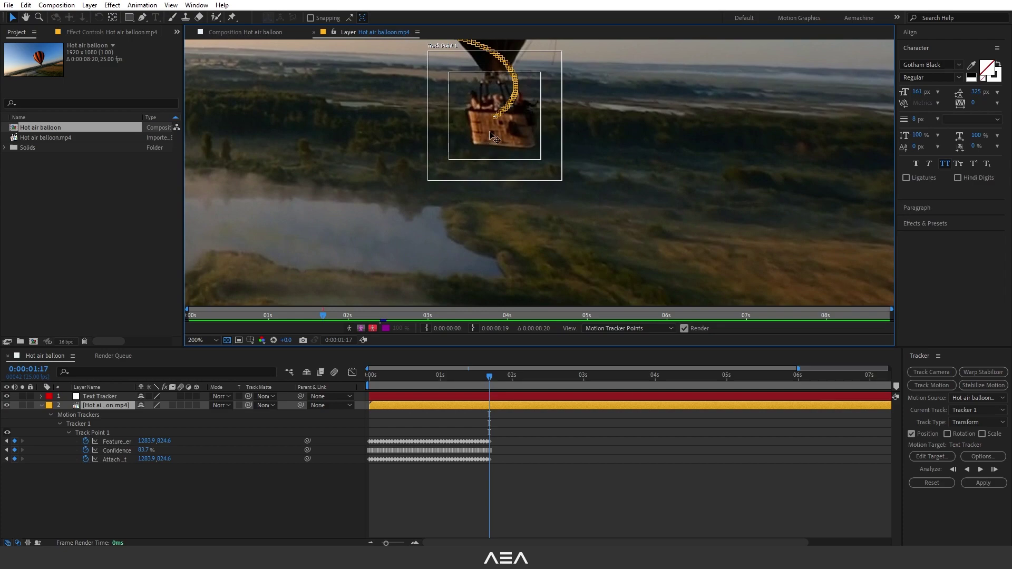
pyautogui.click(540, 136)
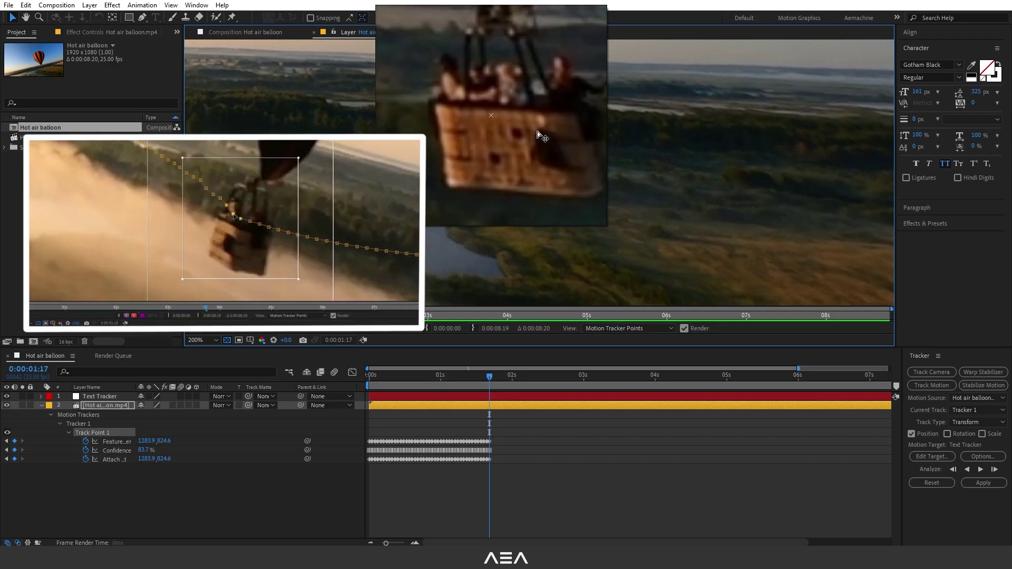
pyautogui.moveTo(540, 136); pyautogui.dragTo(539, 136)
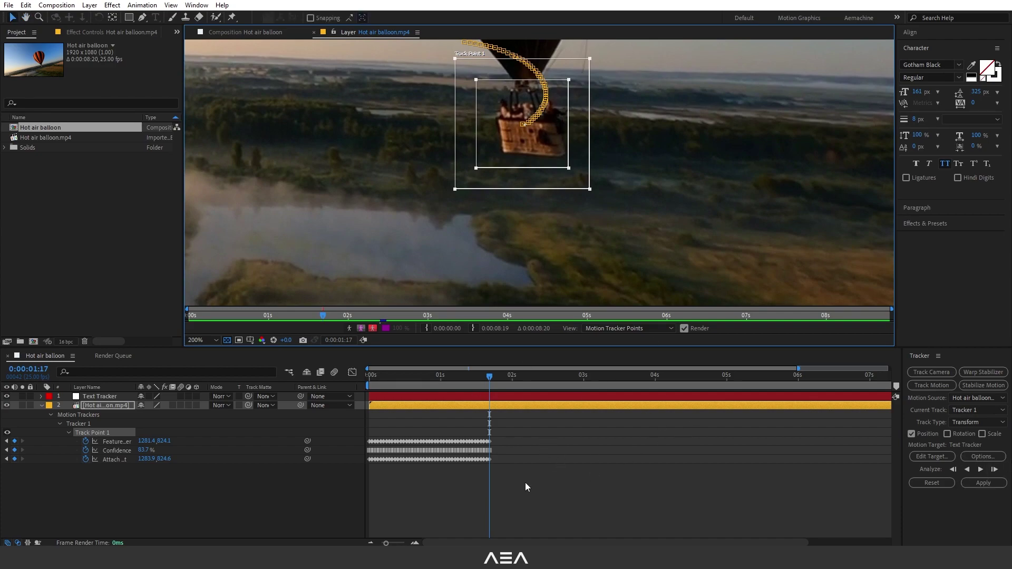
pyautogui.moveTo(539, 489); pyautogui.dragTo(474, 438)
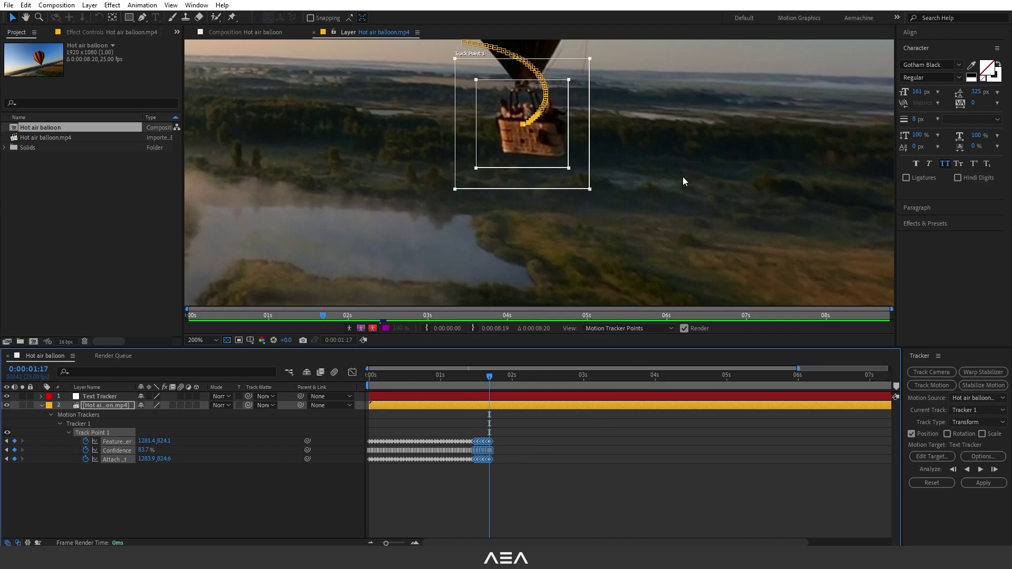
pyautogui.scroll(-2, 679, 185)
pyautogui.hotkey('shift', '/')
pyautogui.click(517, 473)
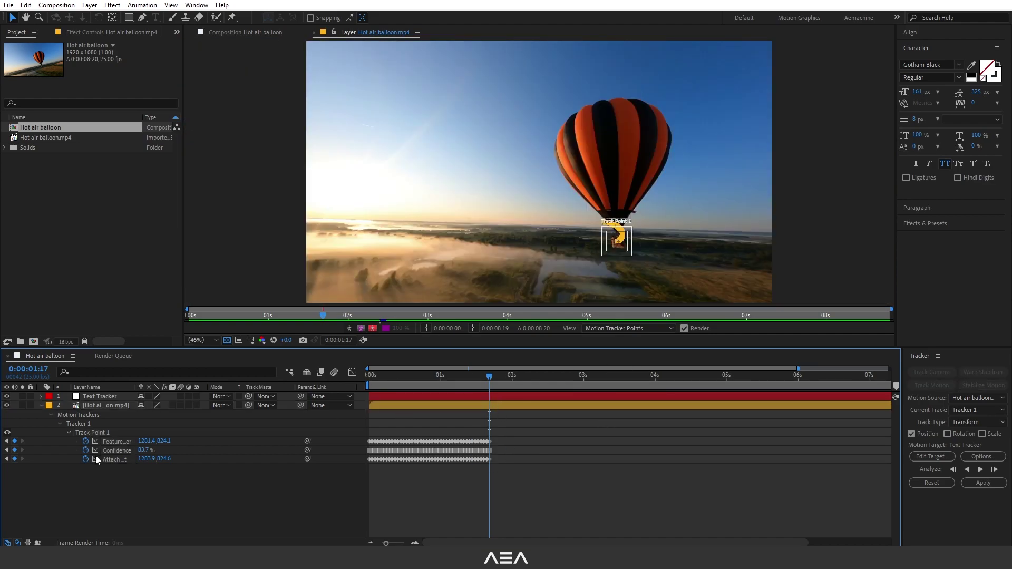
# Resume analyzing the balloon track forward on the footage layer.
pyautogui.click(108, 407)
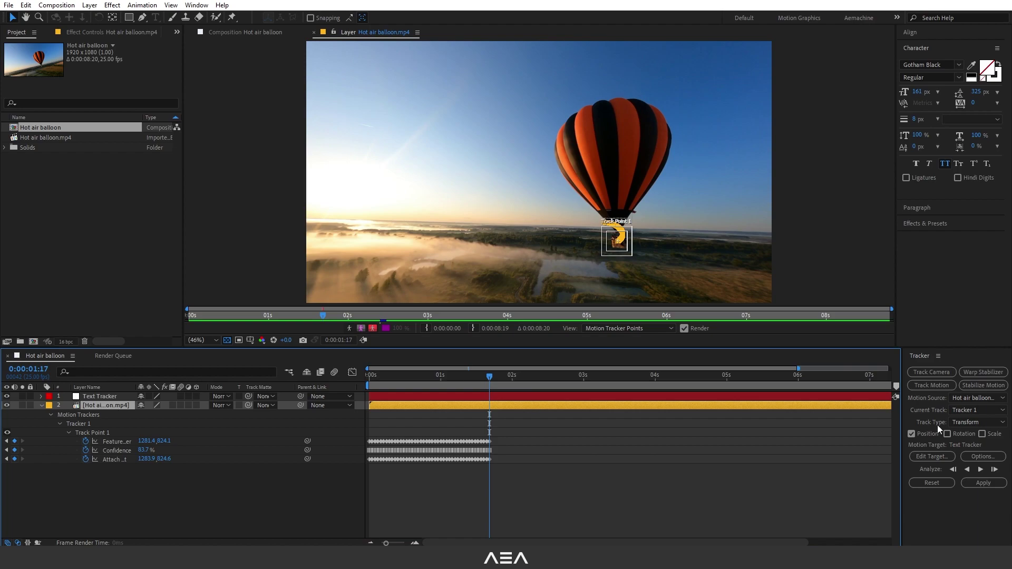
pyautogui.click(981, 469)
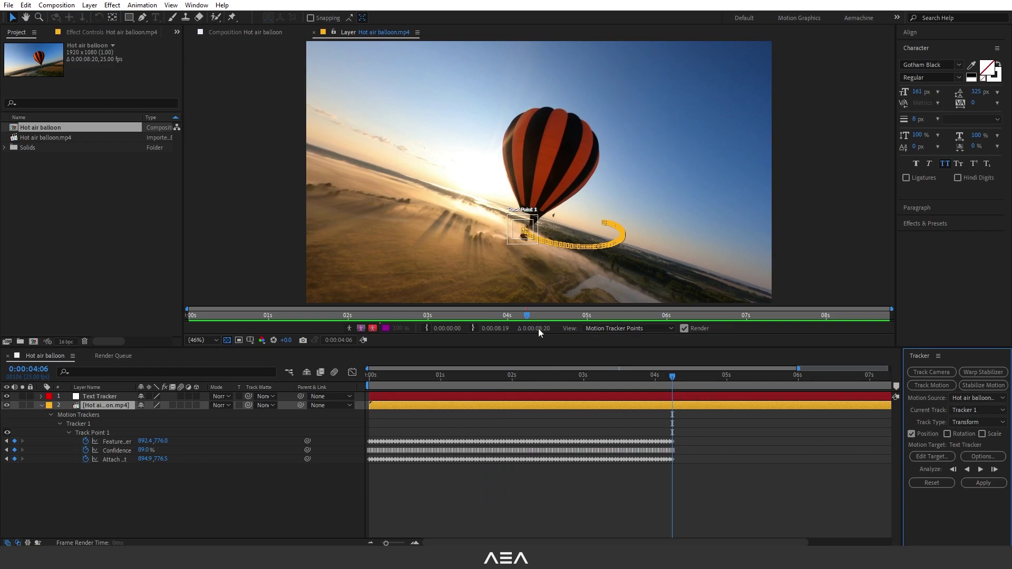
pyautogui.scroll(3, 531, 280)
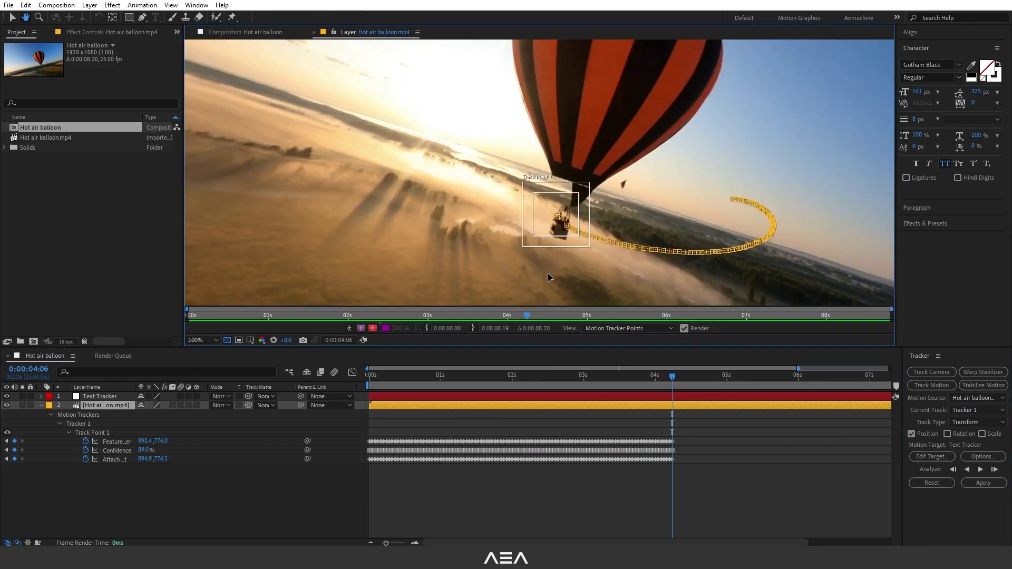
pyautogui.press('v')
pyautogui.press('.')
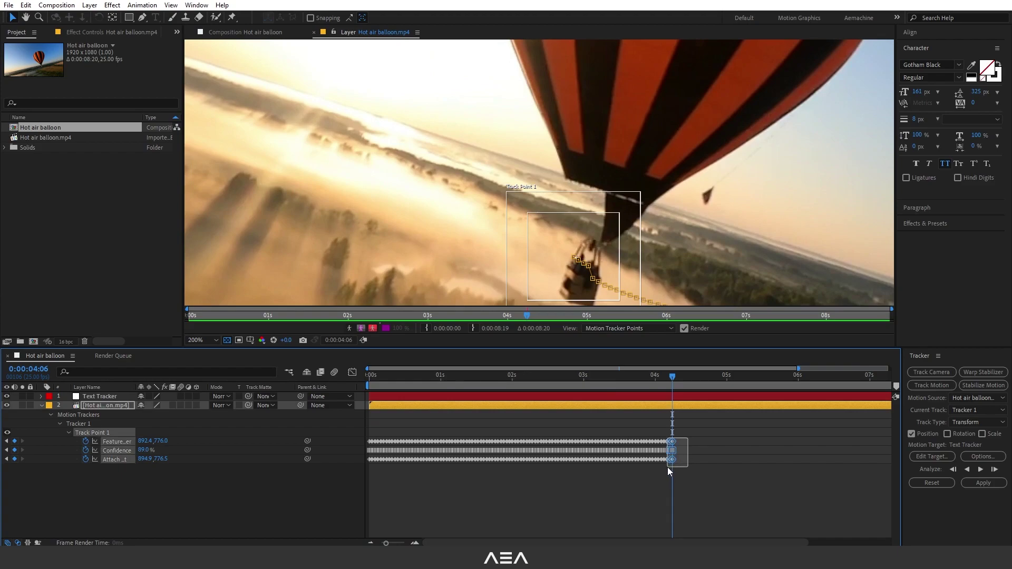
# At 4:04, re-centre Track Point 1 on the basket and track through to 0:00:08:19.
pyautogui.press('pageup')
pyautogui.press('pageup')
pyautogui.moveTo(573, 276); pyautogui.dragTo(578, 292)
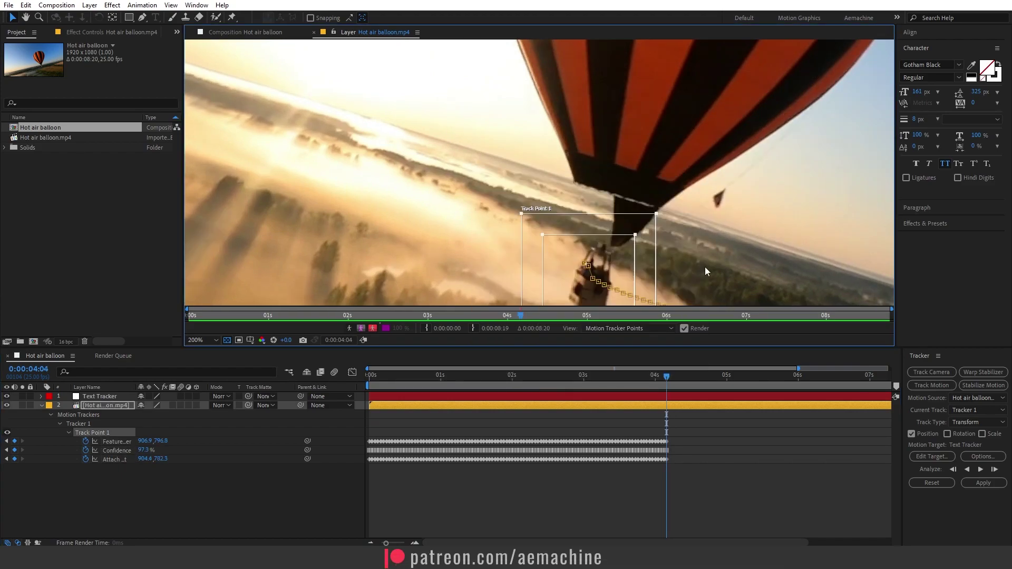
pyautogui.hotkey('shift', '/')
pyautogui.click(981, 470)
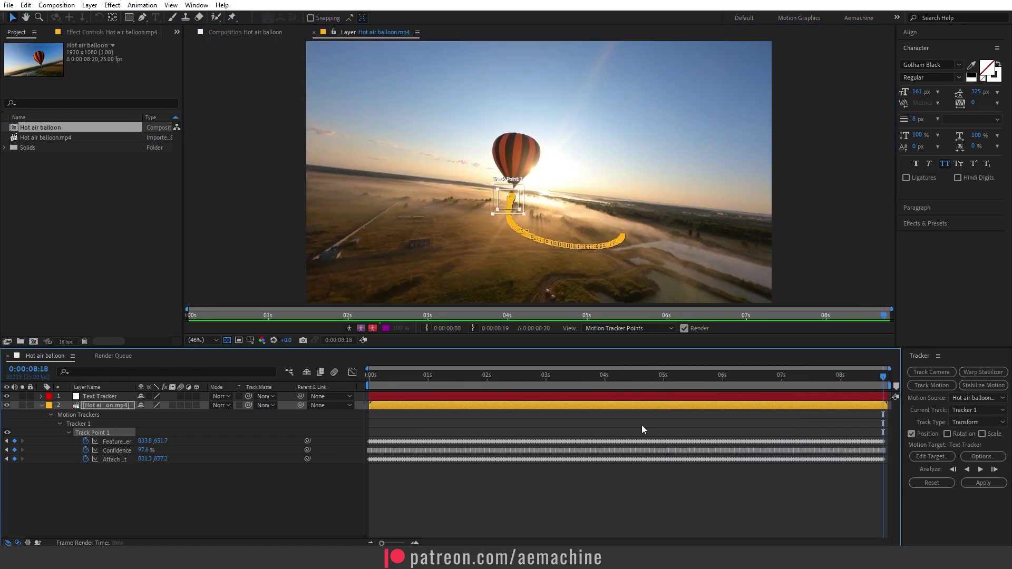
pyautogui.moveTo(448, 375); pyautogui.dragTo(906, 395)
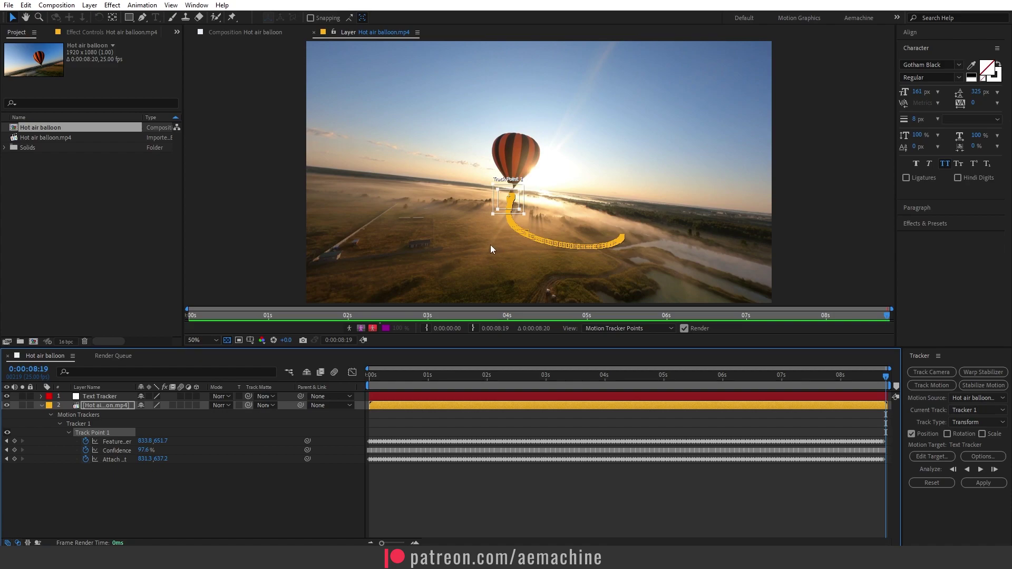
pyautogui.moveTo(879, 376); pyautogui.dragTo(738, 393)
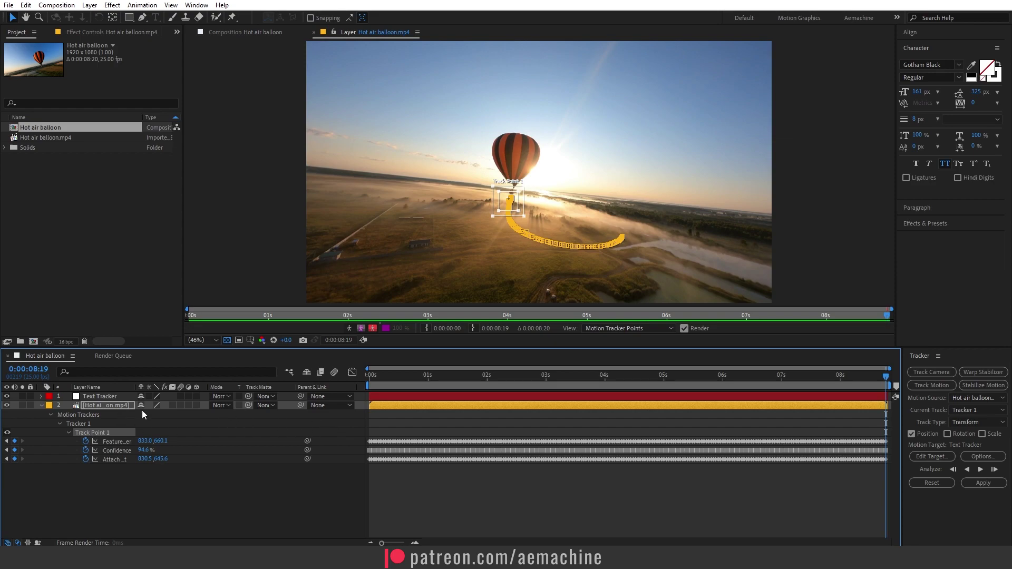
# Set Text Tracker as the motion target layer for Track 1.
pyautogui.click(921, 457)
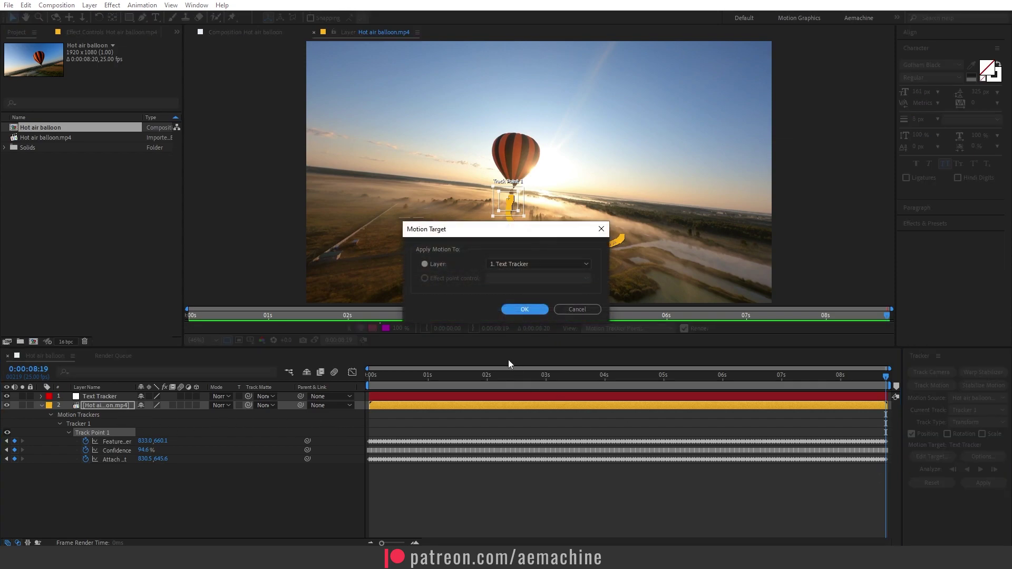
pyautogui.click(516, 267)
pyautogui.click(513, 278)
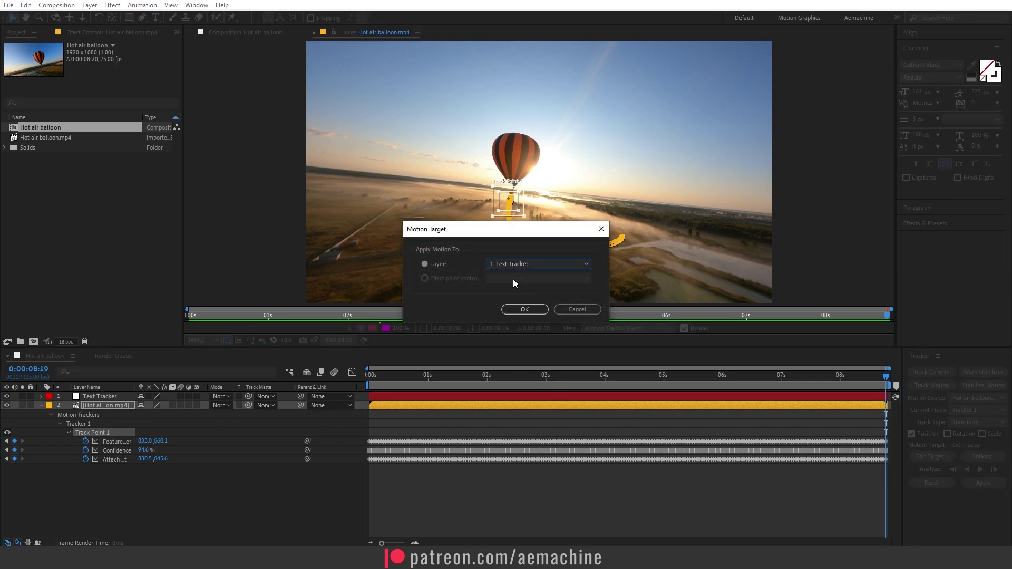
pyautogui.click(536, 311)
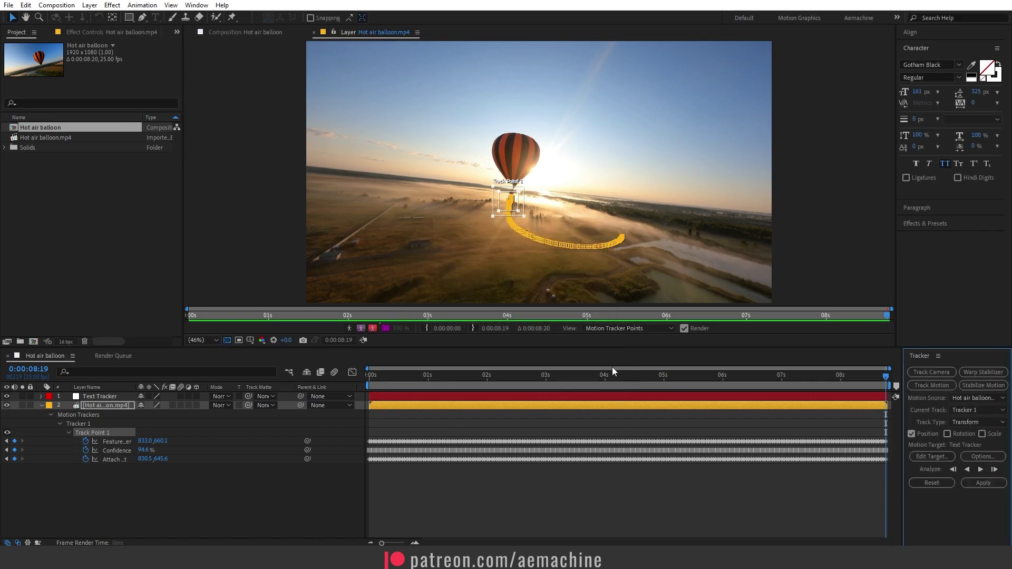
# Apply the tracking data to Text Tracker in X and Y.
pyautogui.click(983, 483)
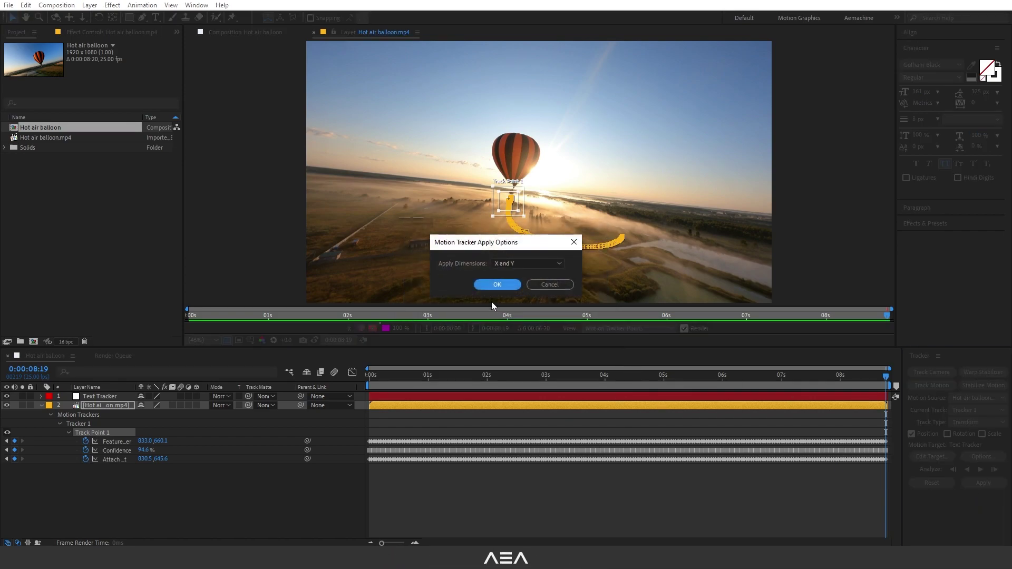
pyautogui.click(506, 266)
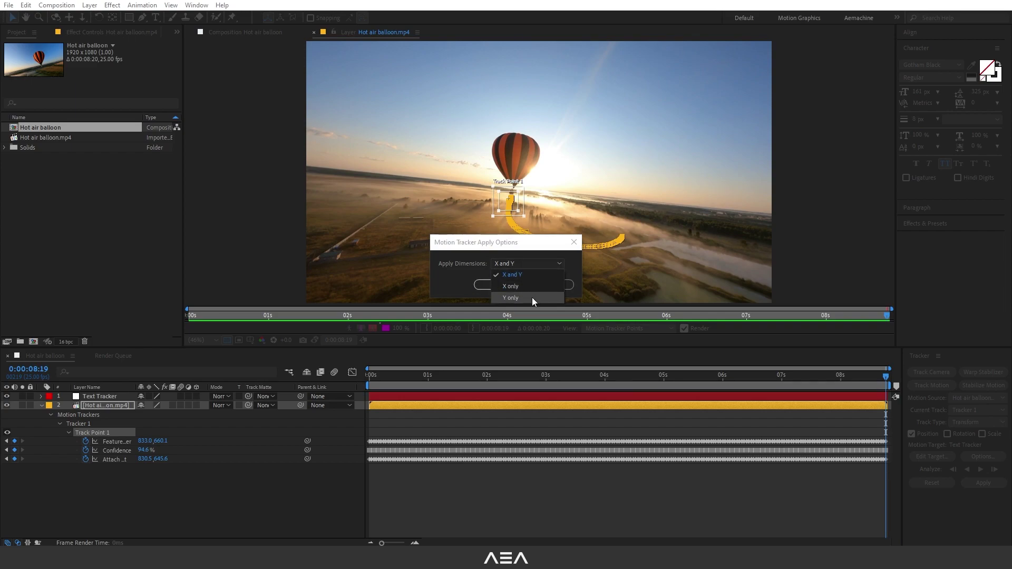
pyautogui.click(468, 273)
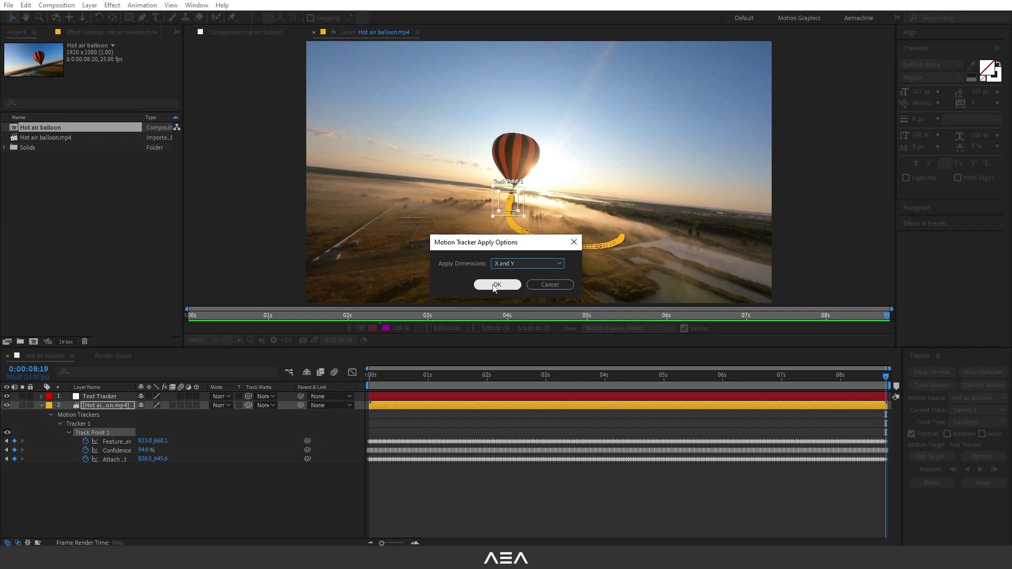
pyautogui.click(495, 285)
pyautogui.click(40, 405)
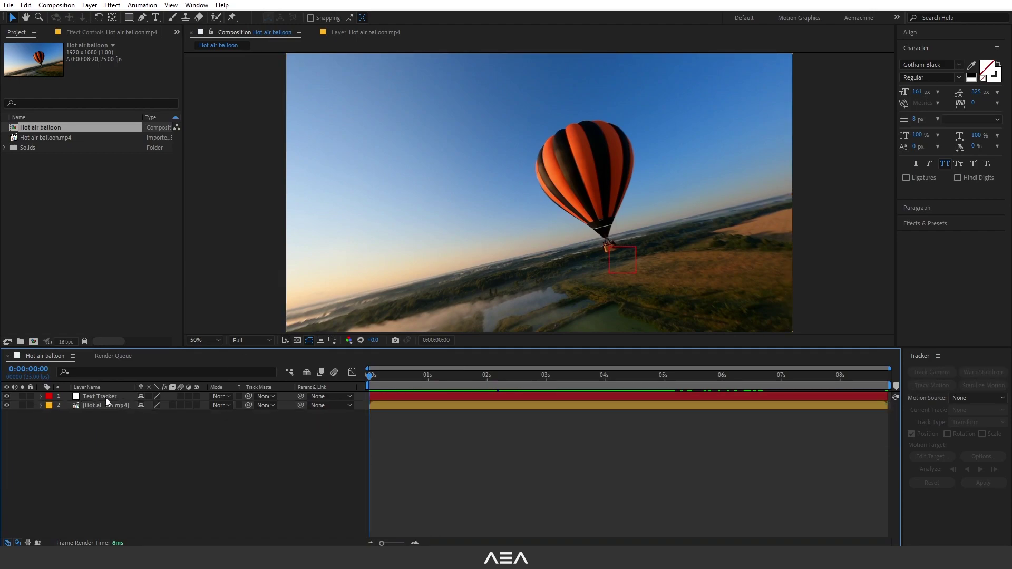
# Create 'Travel' text near the balloon, centre it, and parent it to Text Tracker.
pyautogui.click(156, 18)
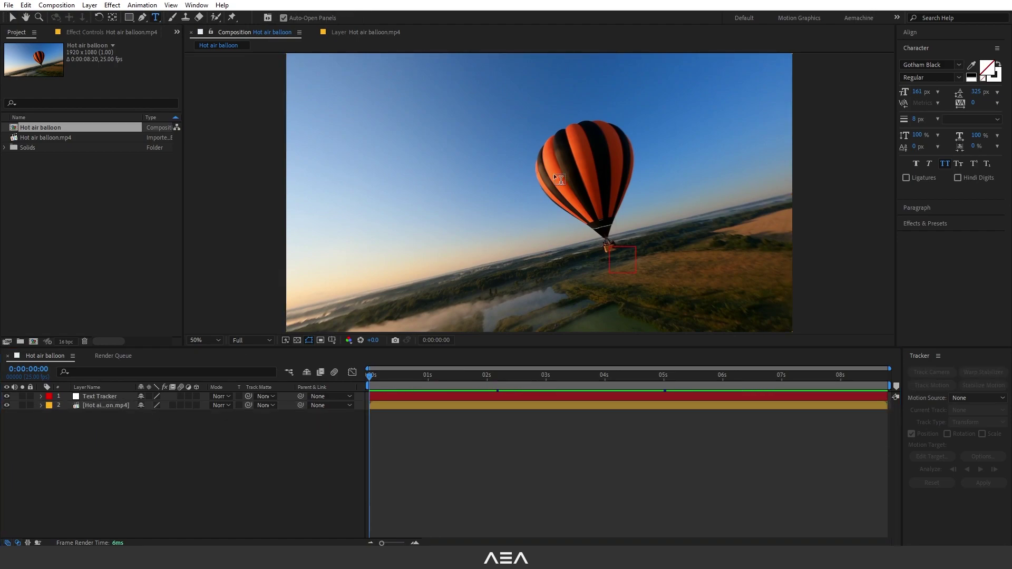
pyautogui.click(365, 204)
pyautogui.write('Travel')
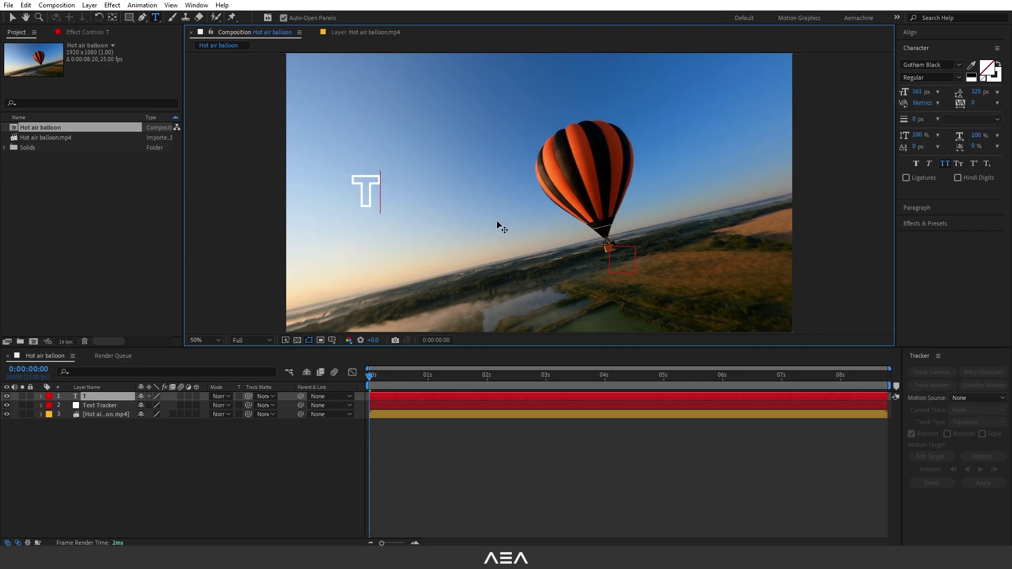
pyautogui.click(12, 17)
pyautogui.moveTo(379, 191); pyautogui.dragTo(509, 238)
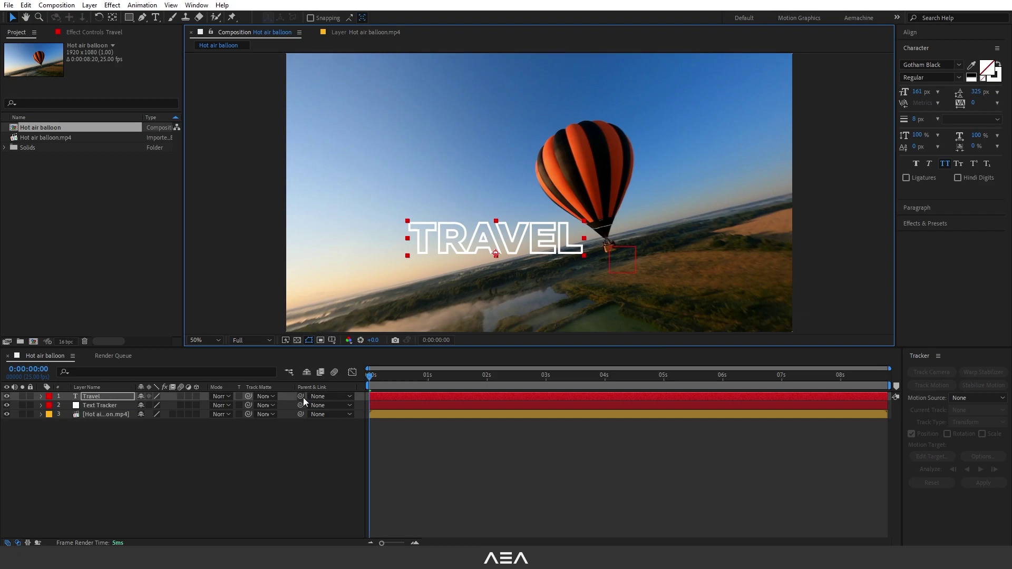
pyautogui.moveTo(299, 396); pyautogui.dragTo(95, 403)
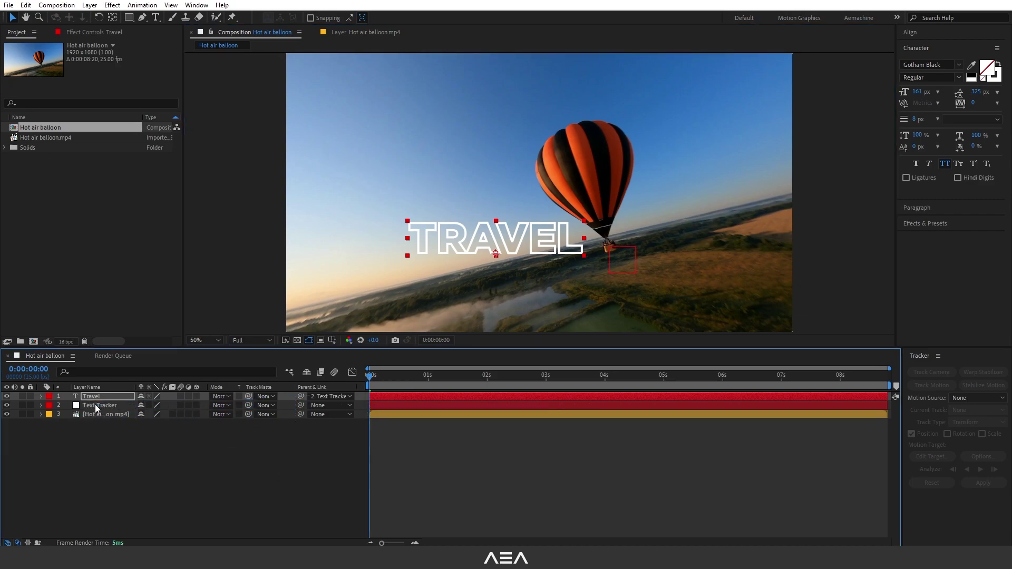
# Preview and scrub to confirm TRAVEL follows the basket, then show its 88% Scale.
pyautogui.press('space')
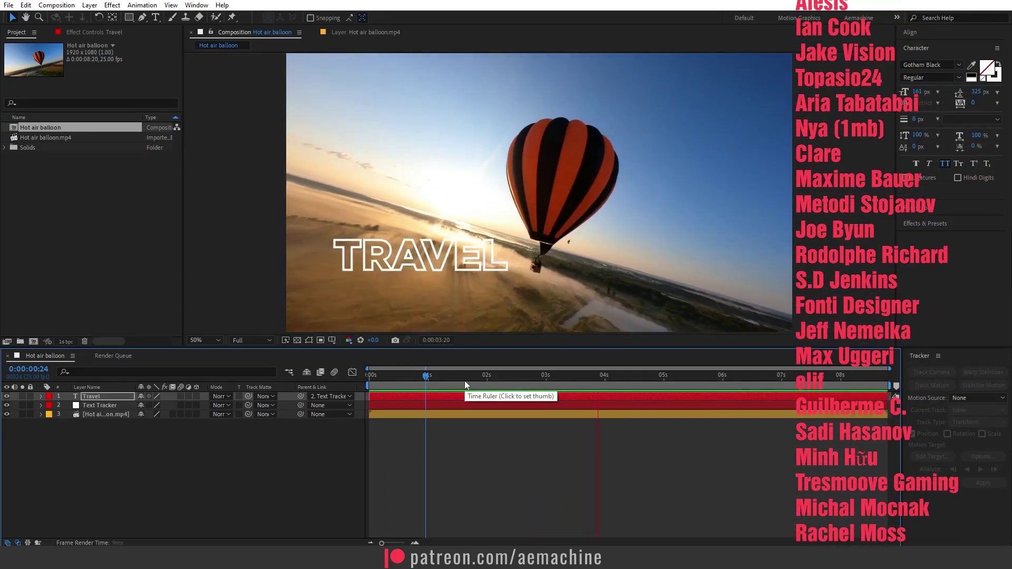
pyautogui.moveTo(463, 380); pyautogui.dragTo(512, 332)
pyautogui.press('s')
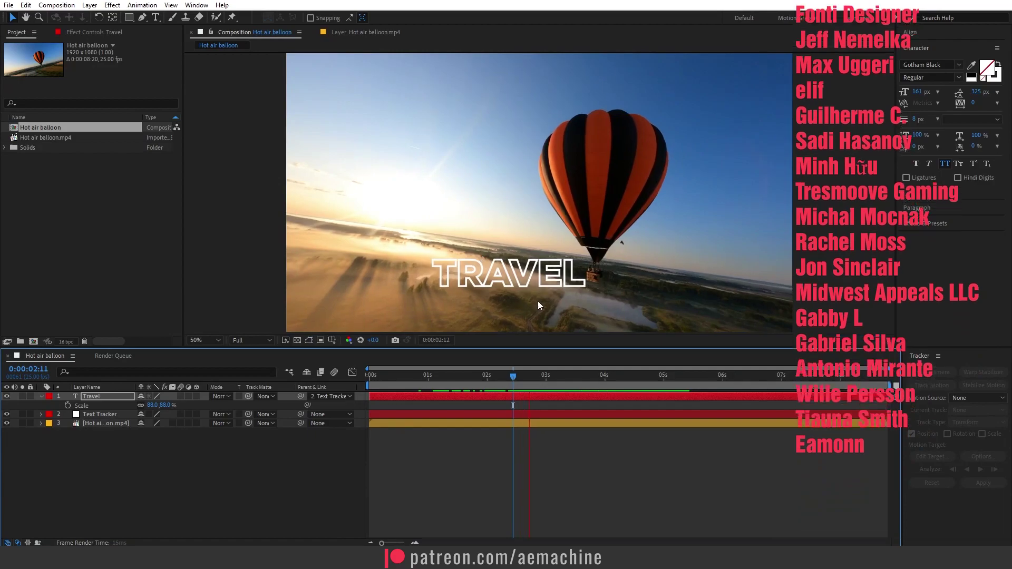